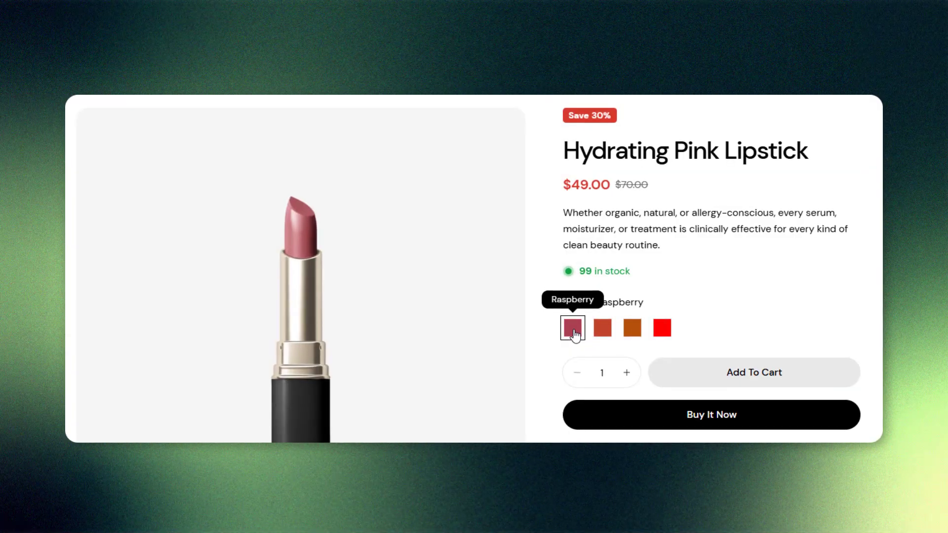
Preview the Clay red, Dark orange and Red lipstick swatches on the product page
{"action": "left_click", "coordinate": [596, 327]}
{"action": "left_click", "coordinate": [629, 330]}
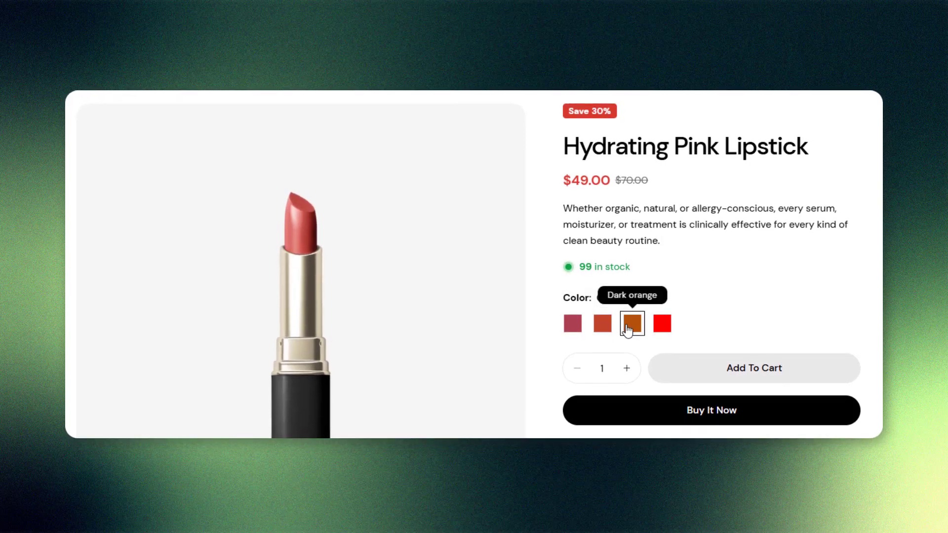
{"action": "left_click", "coordinate": [665, 330]}
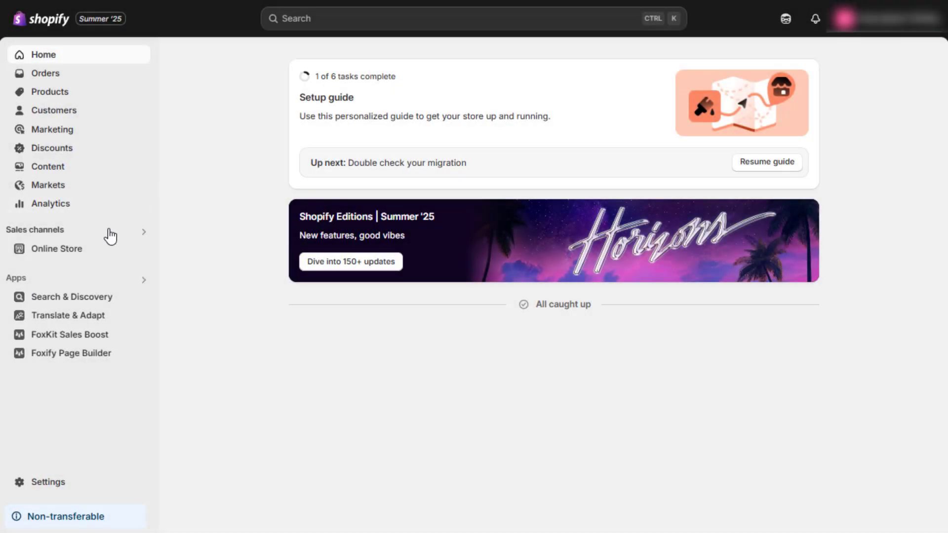
Open the live Sleek theme's Theme settings in the editor and expand the Color swatches section
{"action": "left_click", "coordinate": [82, 250]}
{"action": "left_click", "coordinate": [62, 267]}
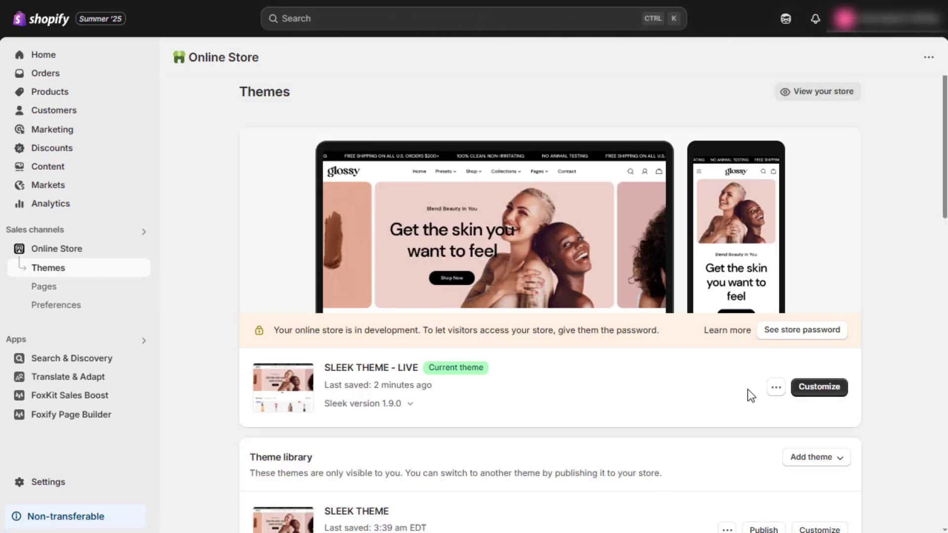
{"action": "left_click", "coordinate": [820, 392]}
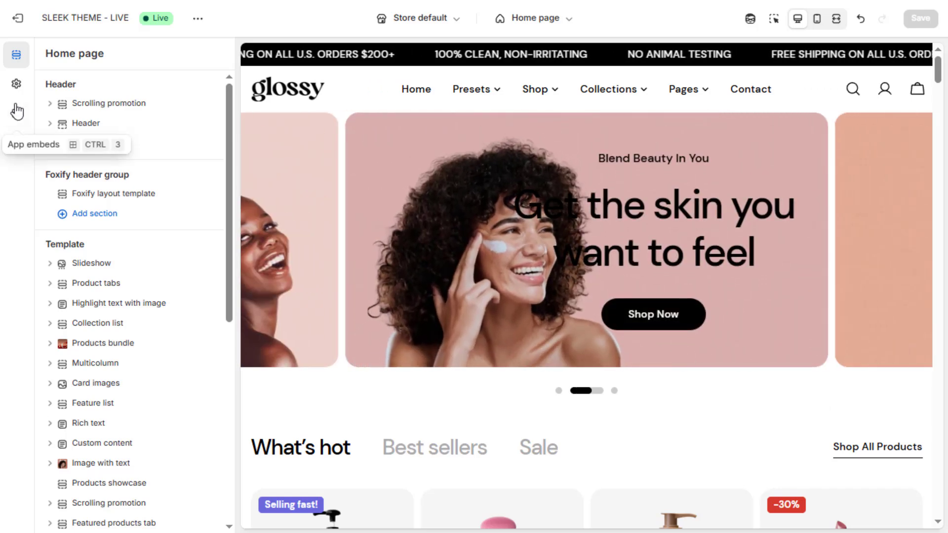
{"action": "left_click", "coordinate": [8, 87]}
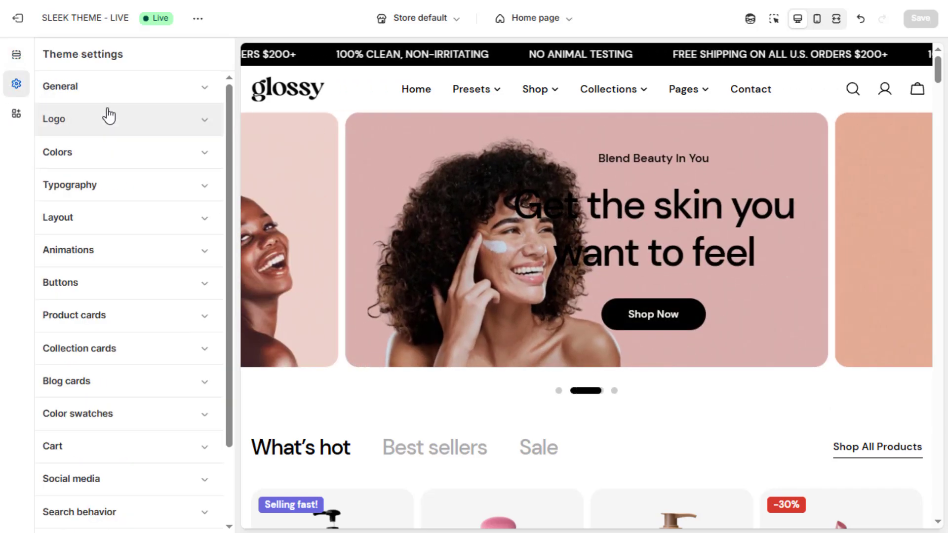
{"action": "scroll", "coordinate": [139, 162], "scroll_direction": "down", "scroll_amount": 2}
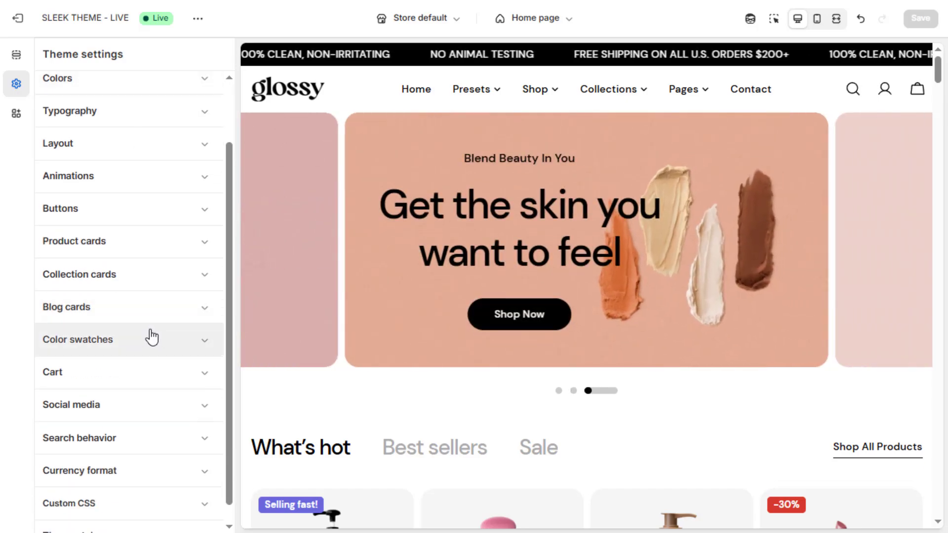
{"action": "left_click", "coordinate": [162, 345]}
{"action": "scroll", "coordinate": [160, 345], "scroll_direction": "down", "scroll_amount": 3}
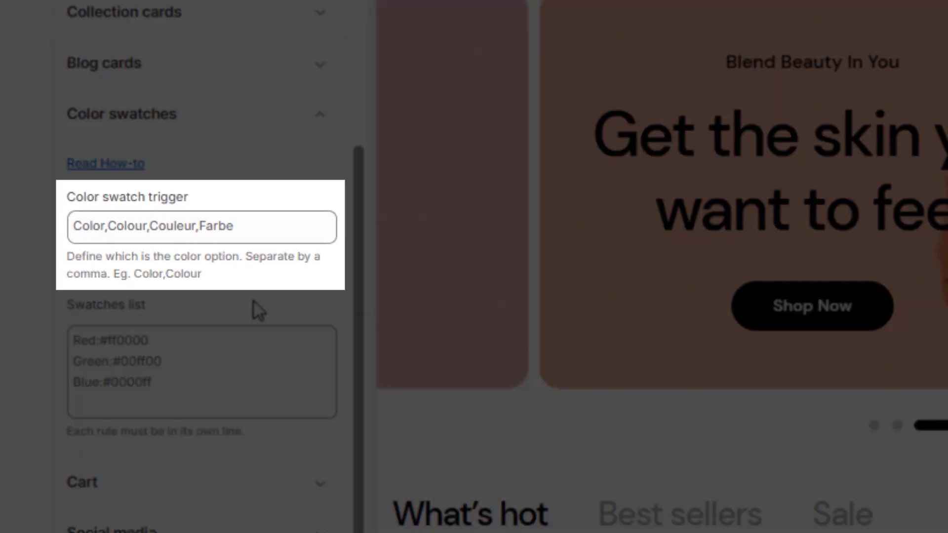
Edit the Color swatch trigger so it reads Color,Colour,Farbe, dropping Couleur
{"action": "left_click", "coordinate": [137, 227]}
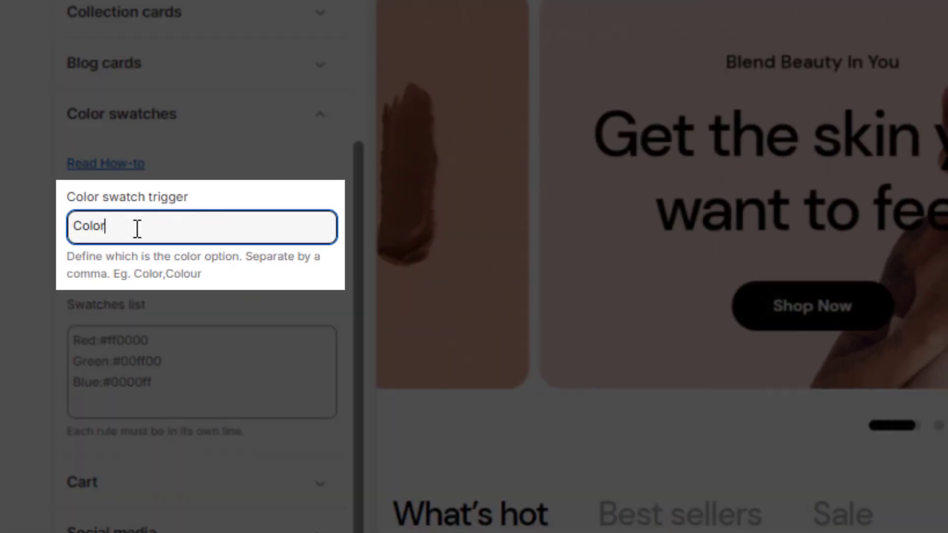
{"action": "left_click", "coordinate": [211, 294]}
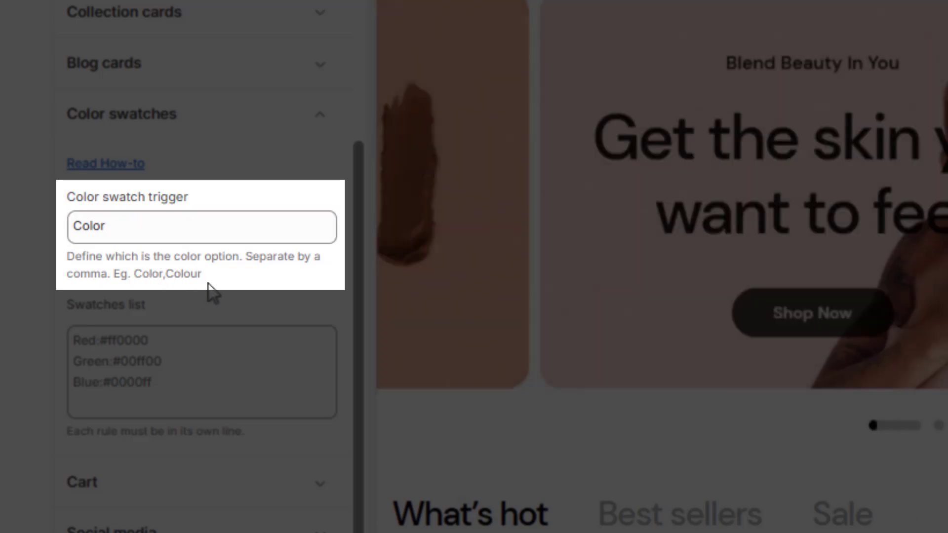
{"action": "left_click", "coordinate": [167, 227]}
{"action": "type", "text": ",Colour,Farbe"}
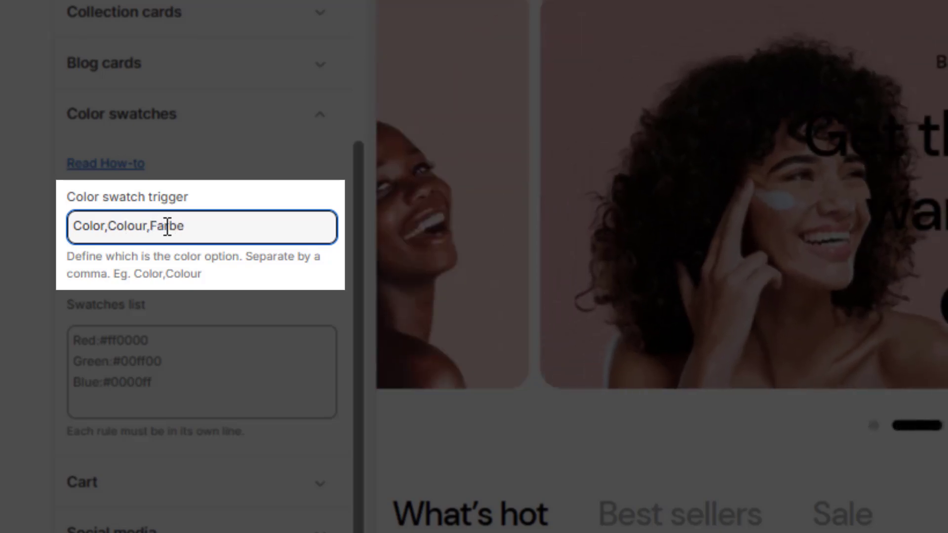
{"action": "left_click", "coordinate": [247, 292]}
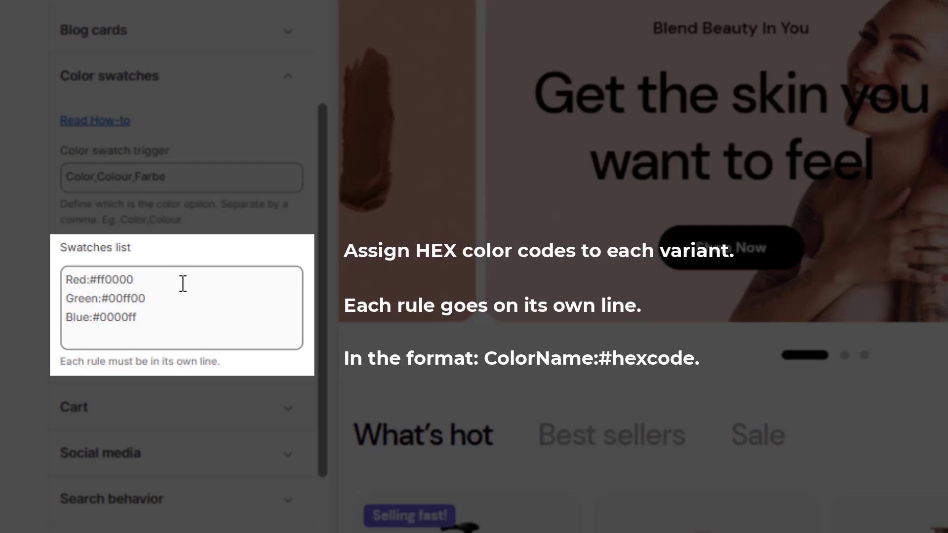
Enter Red and Blue hex rules in the Swatches list, paste the full colour list, and save
{"action": "left_click", "coordinate": [182, 284]}
{"action": "type", "text": "Red"}
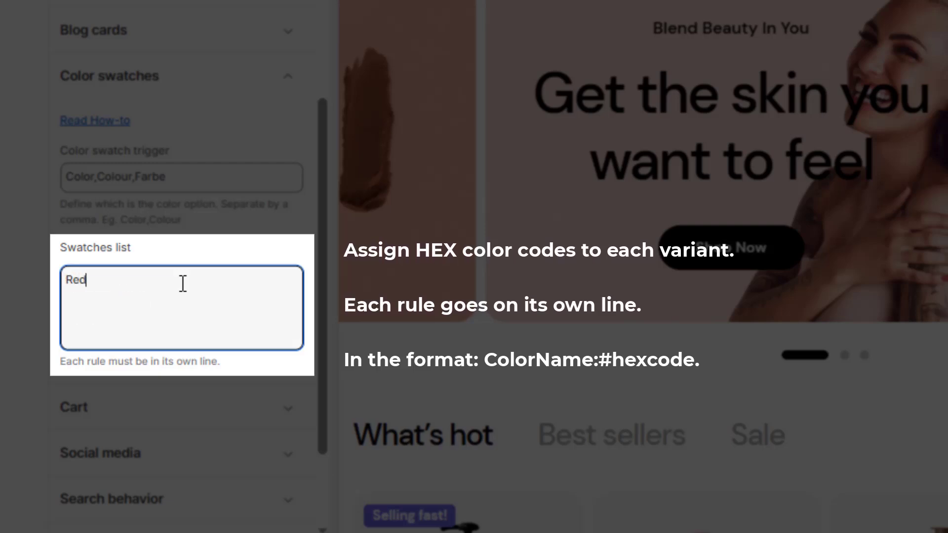
{"action": "type", "text": ":#ff0000"}
{"action": "key", "text": "Return"}
{"action": "type", "text": "Blue:#0000"}
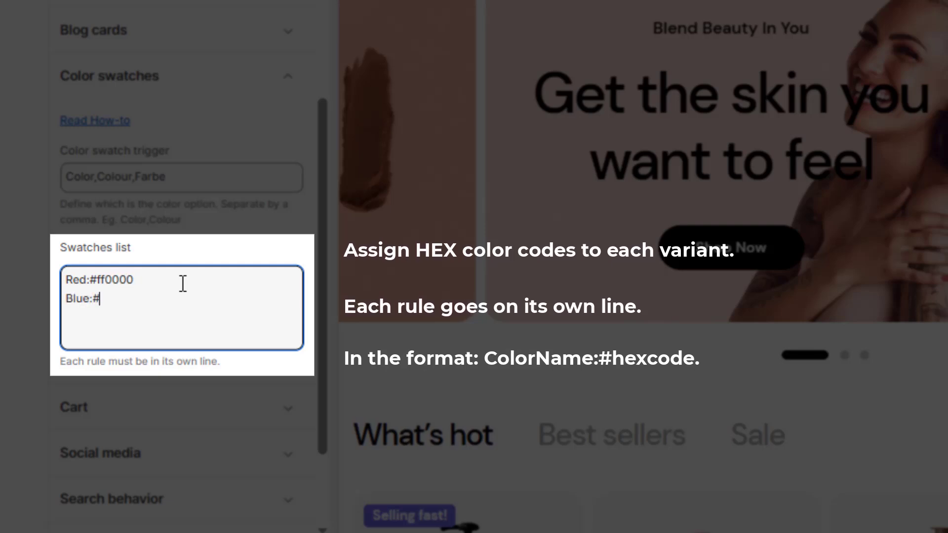
{"action": "type", "text": "f"}
{"action": "key", "text": "Return"}
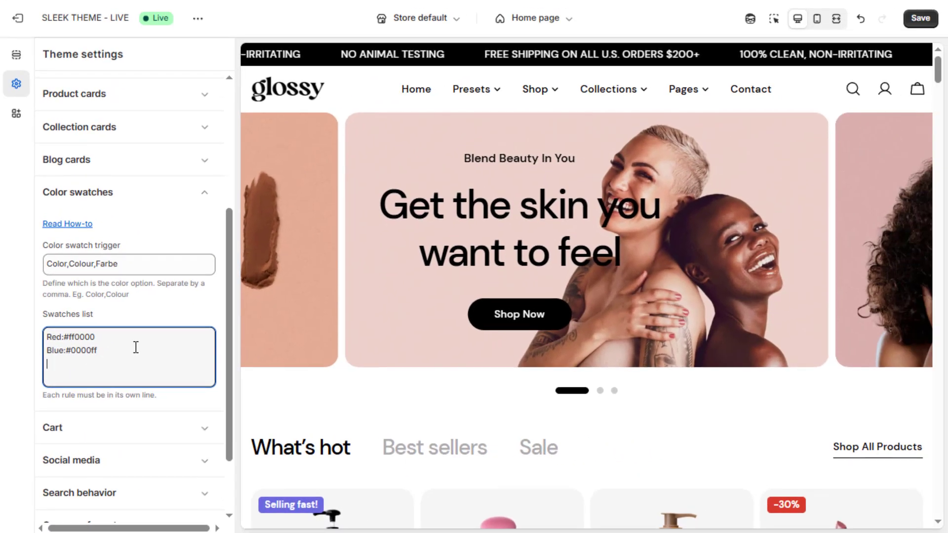
{"action": "key", "text": "ctrl+v"}
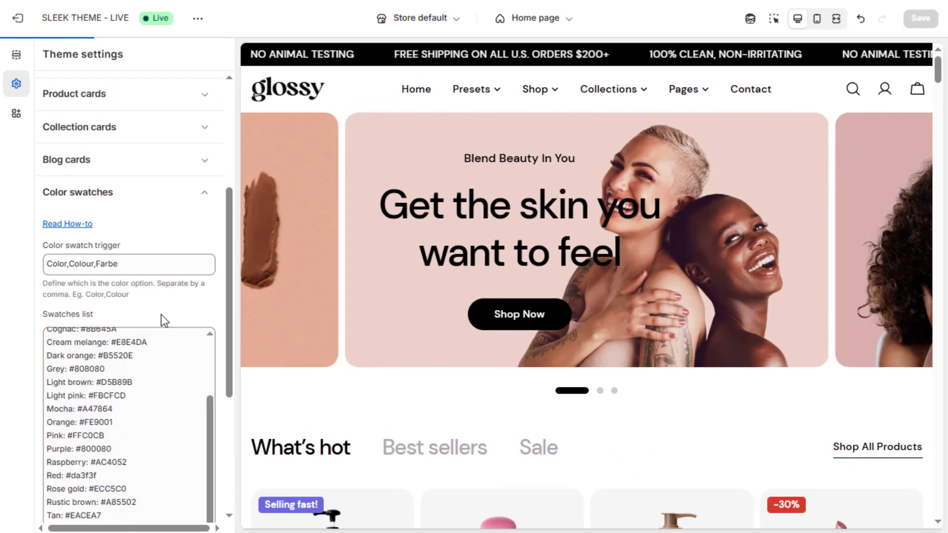
{"action": "left_click", "coordinate": [163, 318]}
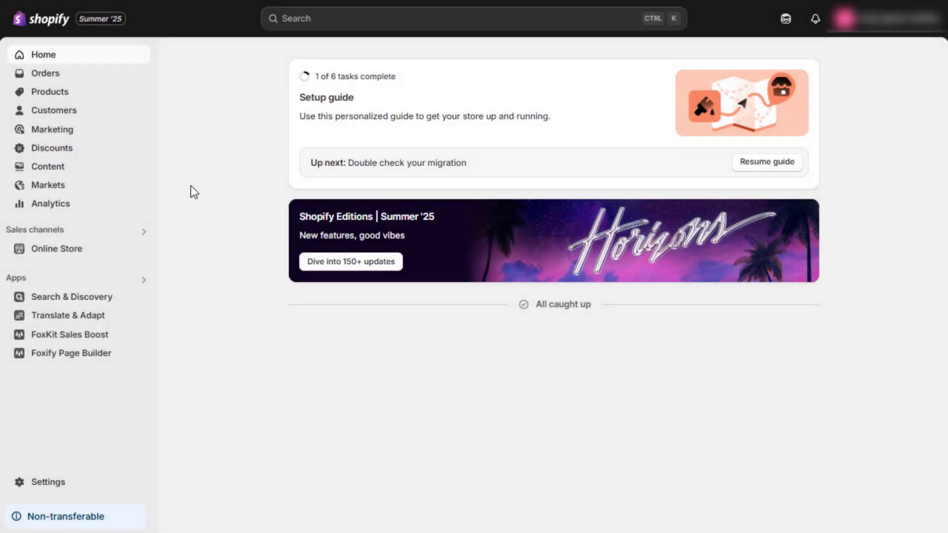
Upload Light Pink.png to Content > Files and open the Light_Pink file's details
{"action": "left_click", "coordinate": [84, 182]}
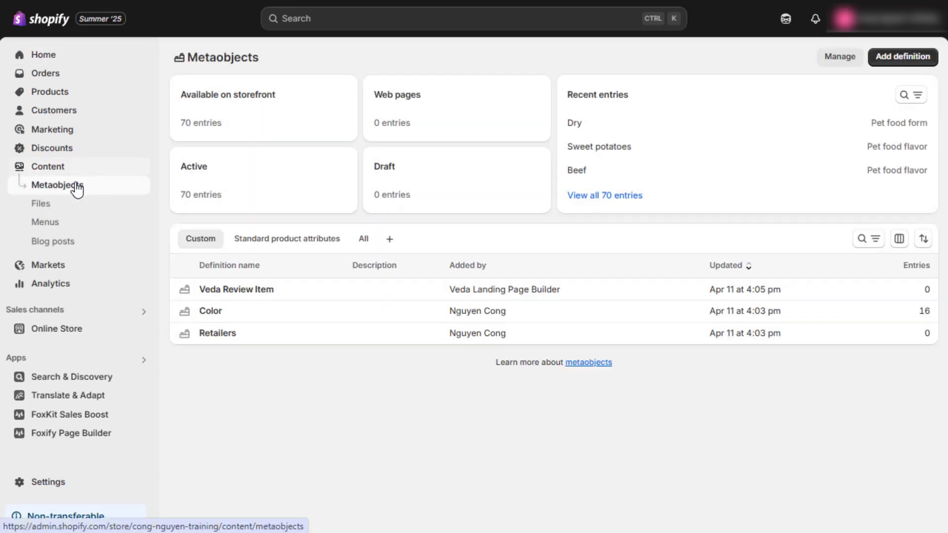
{"action": "left_click", "coordinate": [61, 212]}
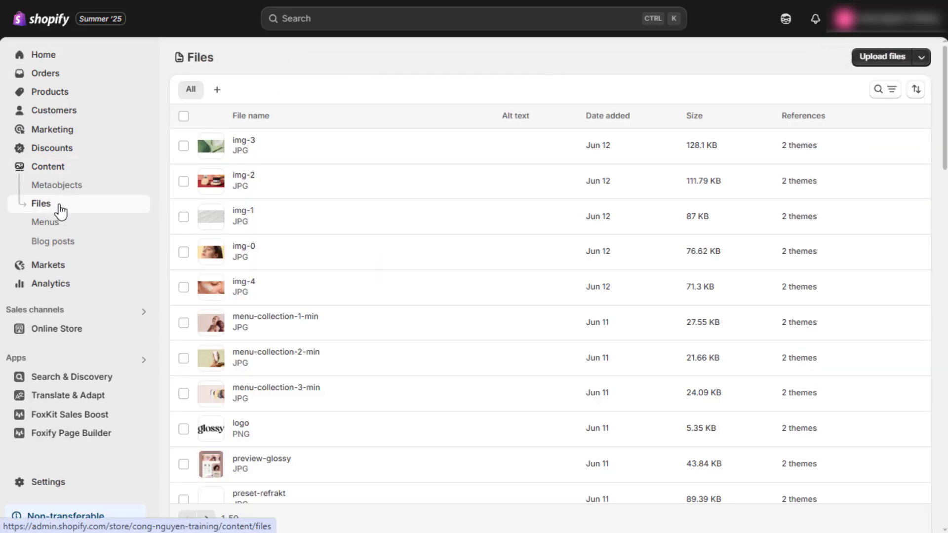
{"action": "left_click", "coordinate": [882, 56]}
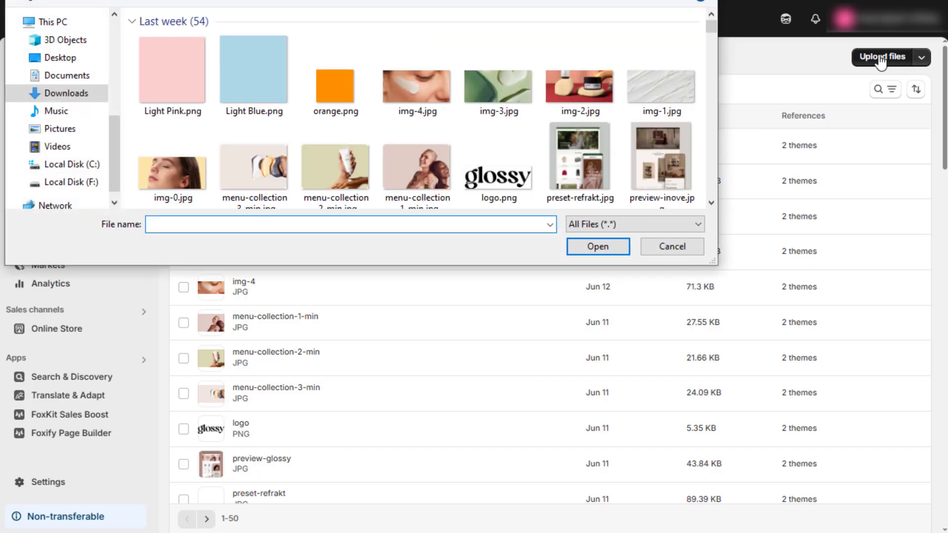
{"action": "left_click", "coordinate": [180, 97]}
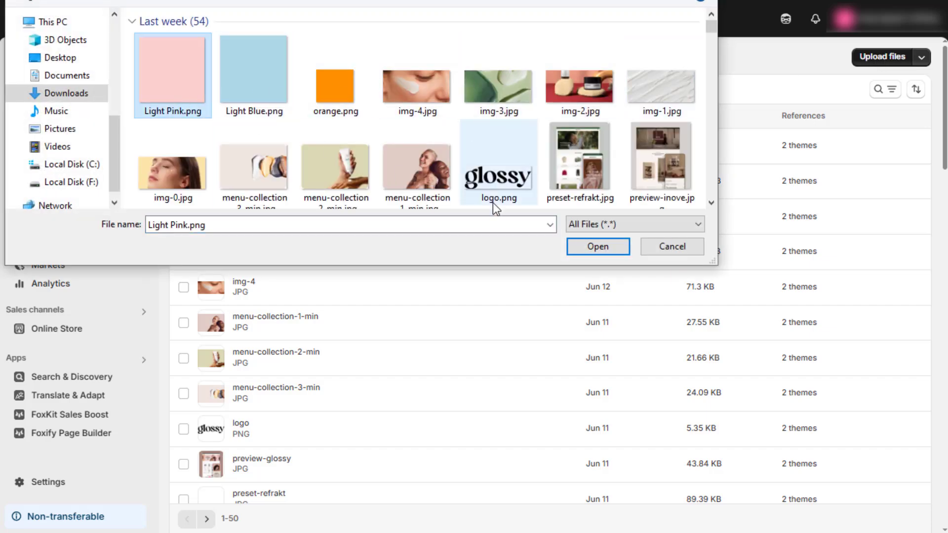
{"action": "left_click", "coordinate": [597, 246]}
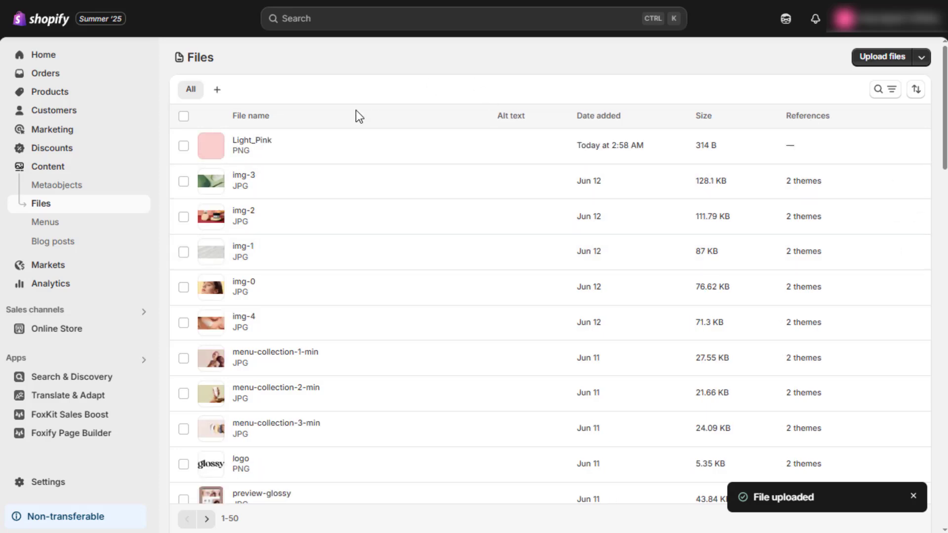
{"action": "left_click", "coordinate": [311, 151]}
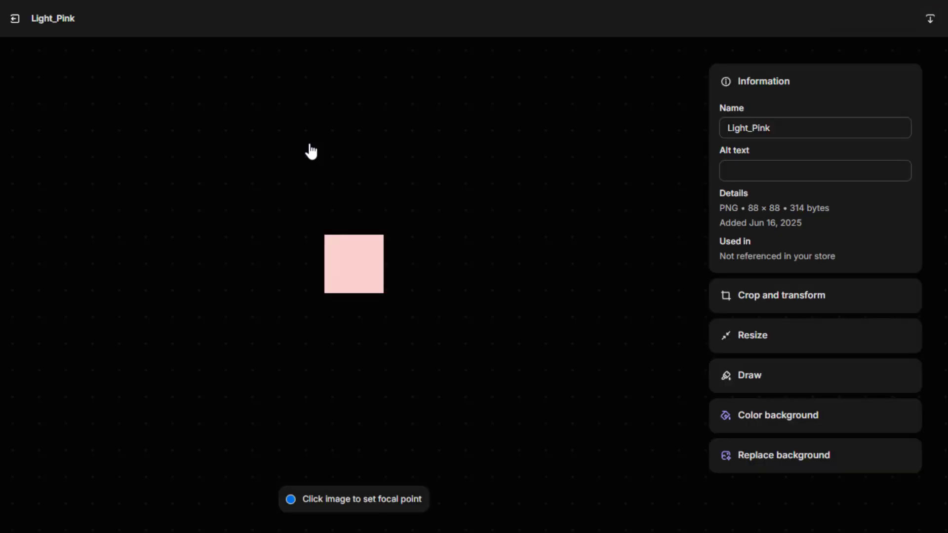
Rename the uploaded pink image to light-pink and save it
{"action": "left_click", "coordinate": [798, 128]}
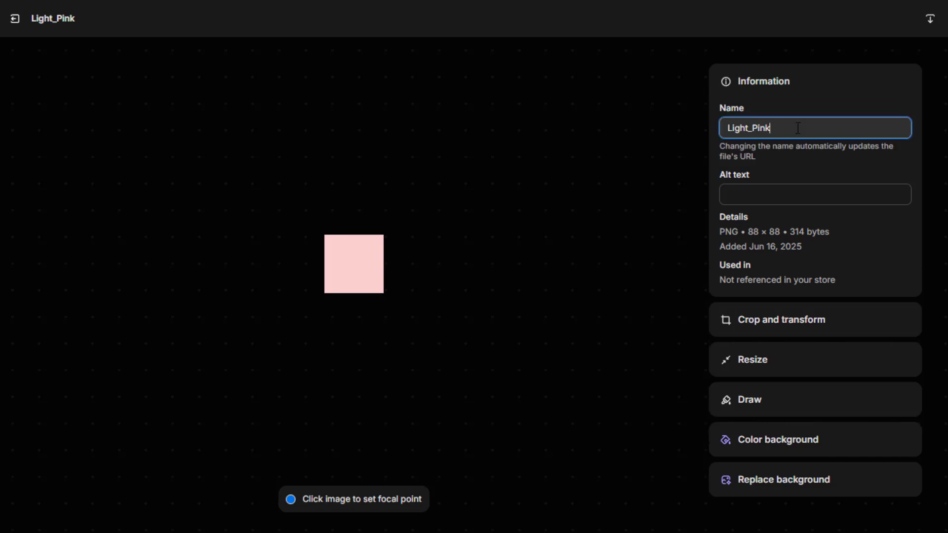
{"action": "type", "text": "light-p"}
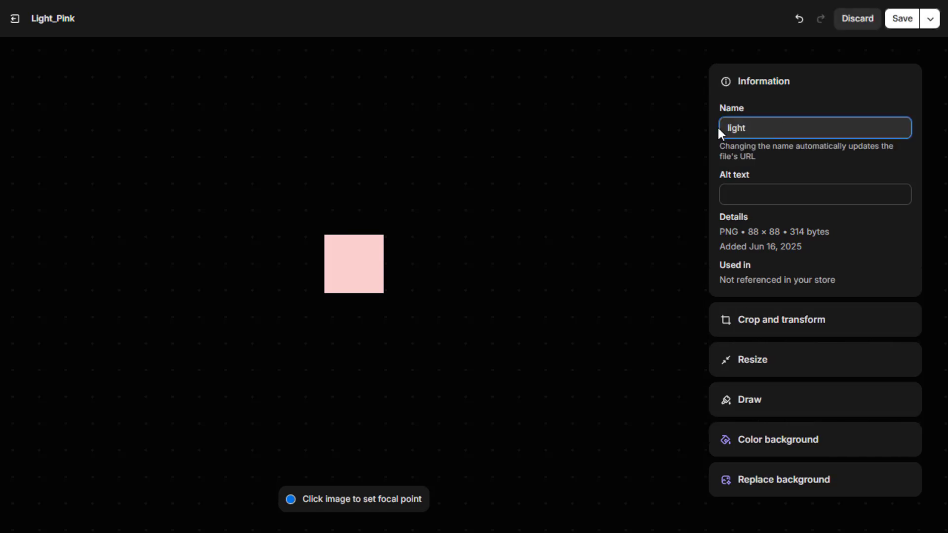
{"action": "type", "text": "ink"}
{"action": "left_click", "coordinate": [896, 29]}
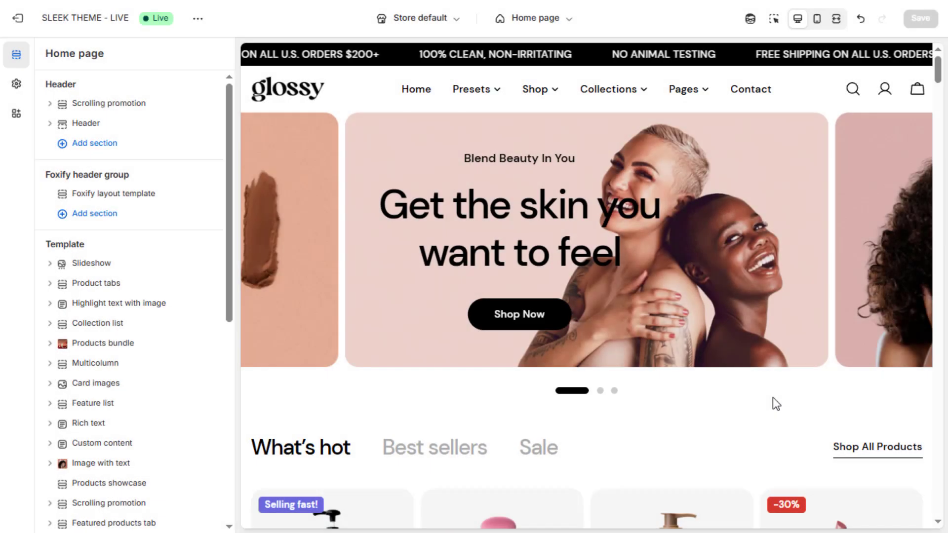
{"action": "scroll", "coordinate": [773, 401], "scroll_direction": "down", "scroll_amount": 4}
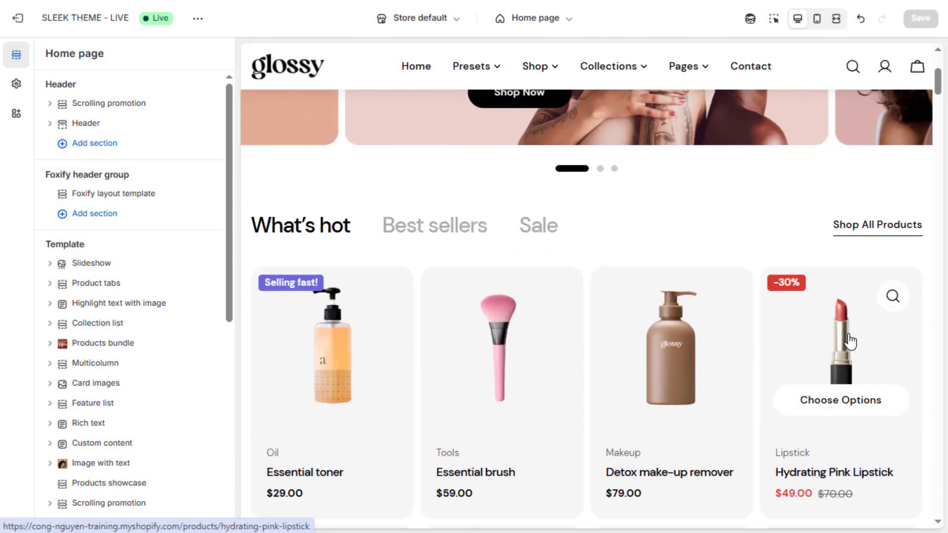
Open the Hydrating Pink Lipstick page's Product information > Variant picker block
{"action": "left_click", "coordinate": [849, 340]}
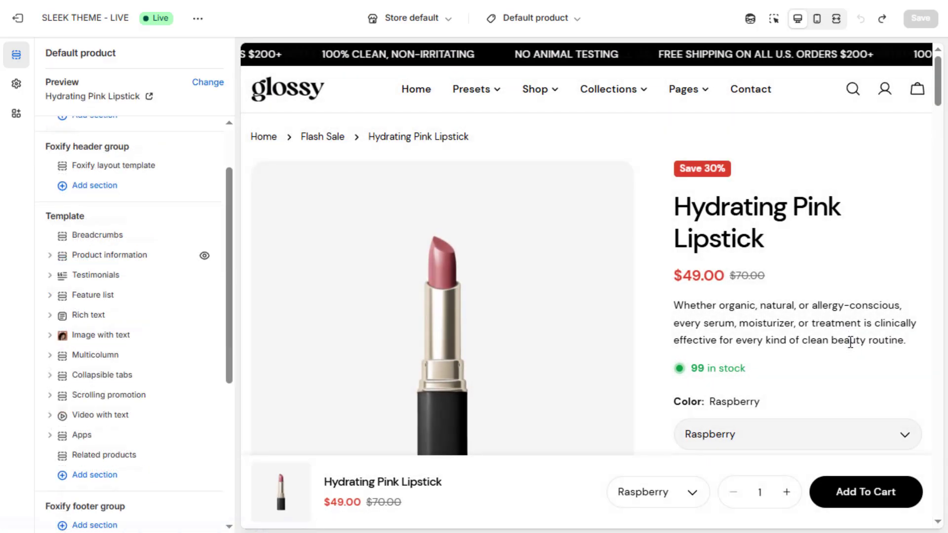
{"action": "left_click", "coordinate": [49, 255]}
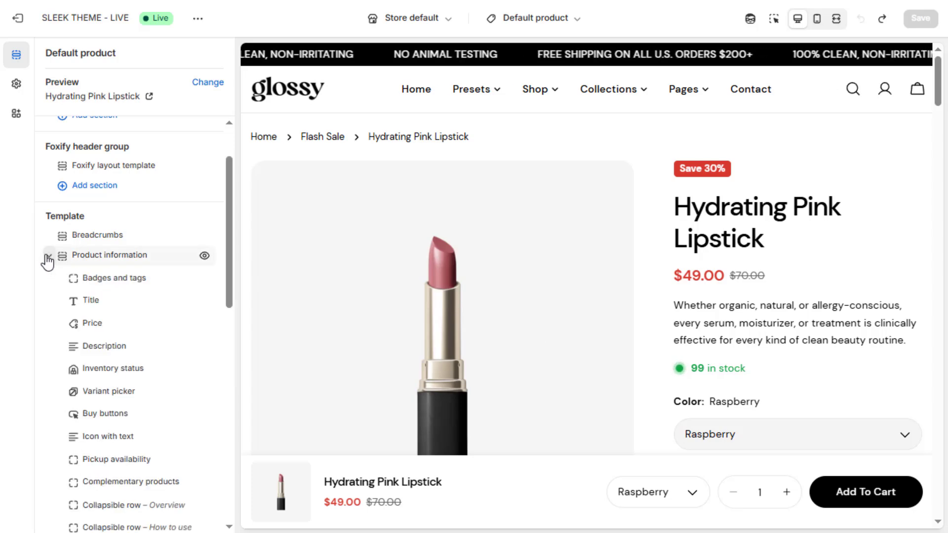
{"action": "left_click", "coordinate": [109, 398]}
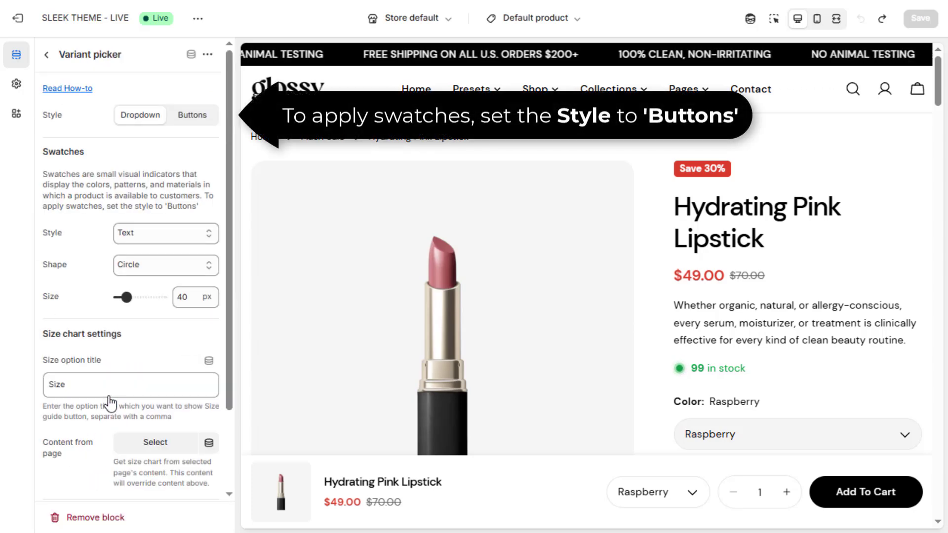
Set the variant picker to Buttons with square 30 px Color swatches and save
{"action": "left_click", "coordinate": [192, 115]}
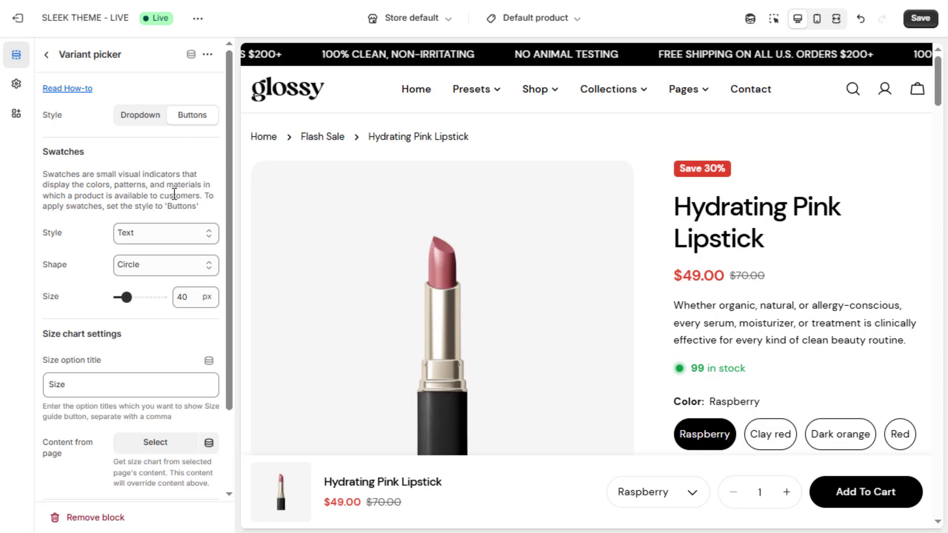
{"action": "left_click", "coordinate": [193, 237]}
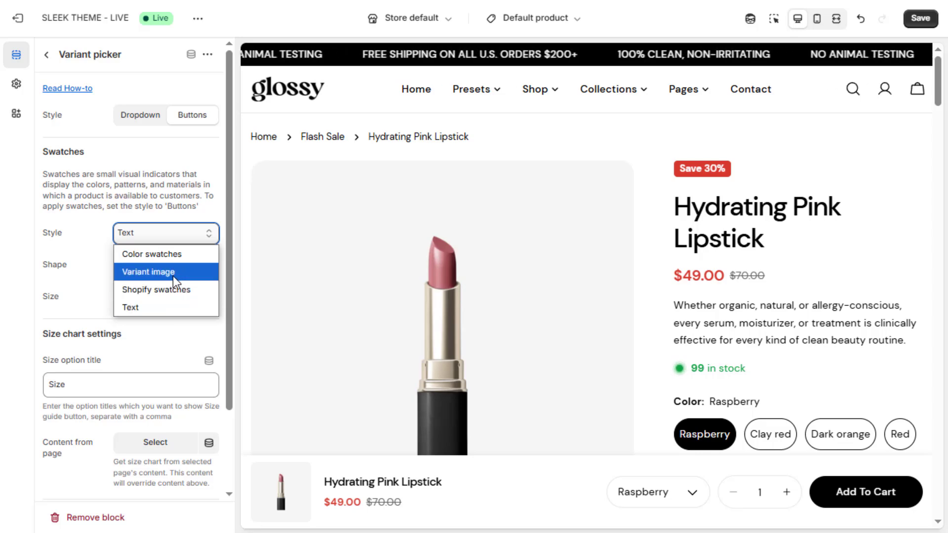
{"action": "left_click", "coordinate": [169, 255]}
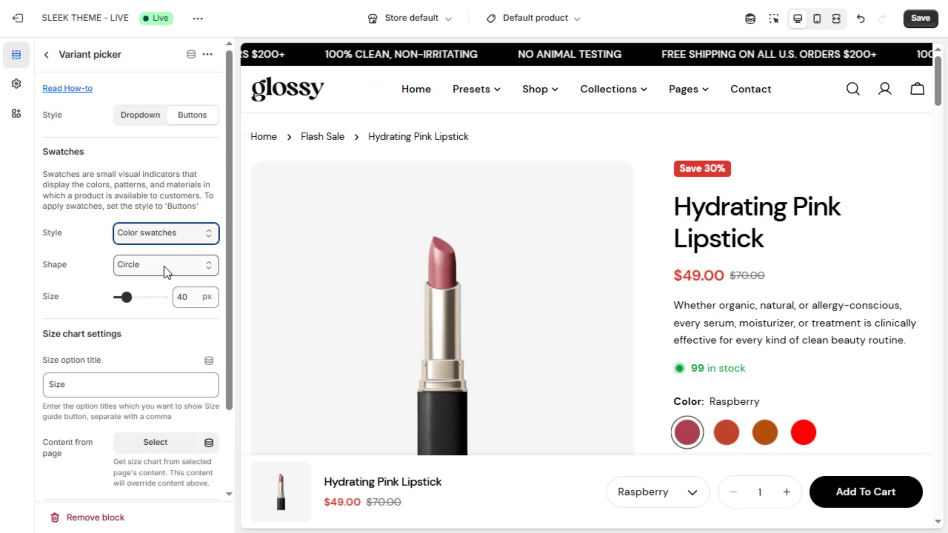
{"action": "left_click", "coordinate": [164, 266]}
{"action": "left_click", "coordinate": [148, 322]}
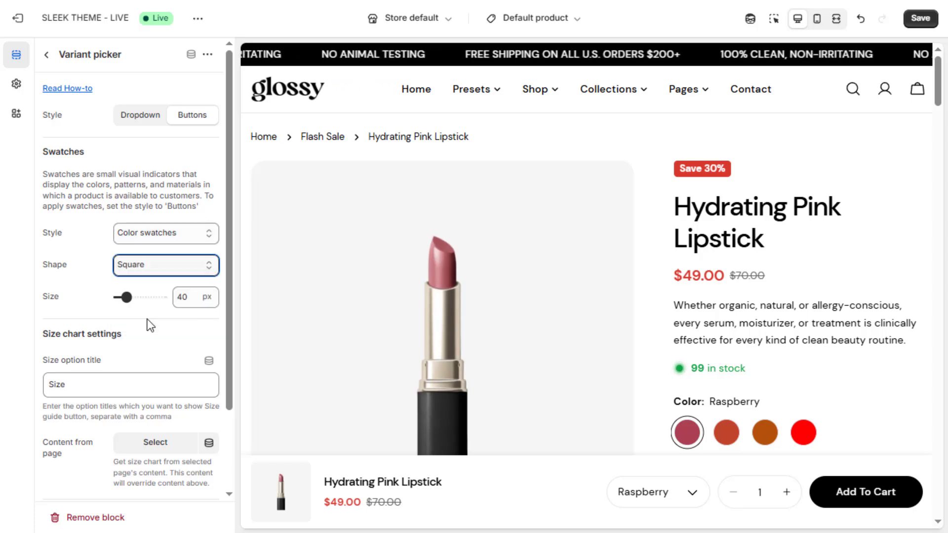
{"action": "left_click", "coordinate": [184, 299]}
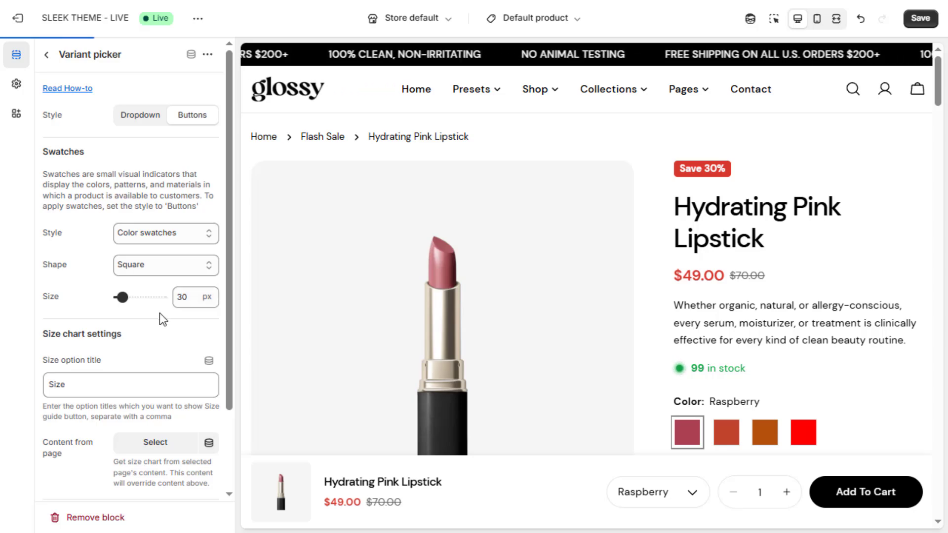
{"action": "left_click", "coordinate": [918, 21]}
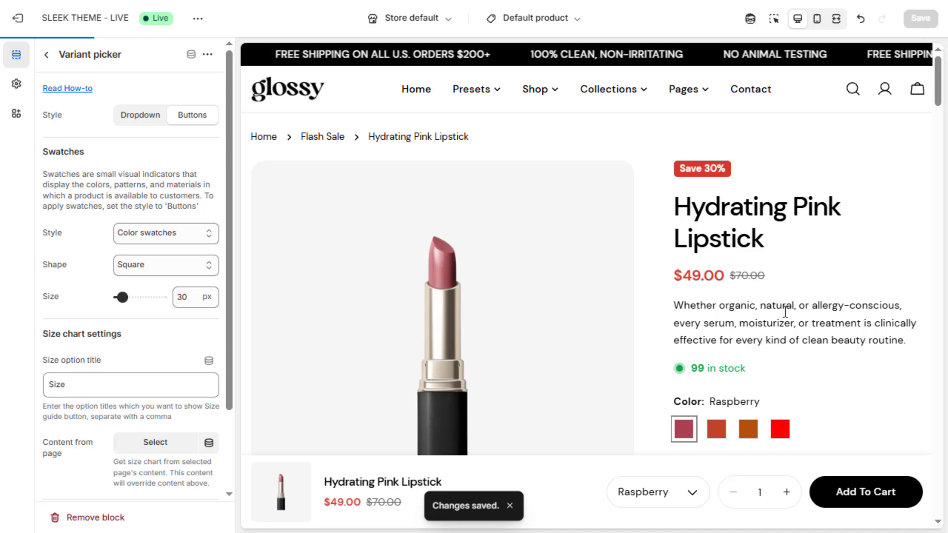
{"action": "scroll", "coordinate": [786, 314], "scroll_direction": "down", "scroll_amount": 1}
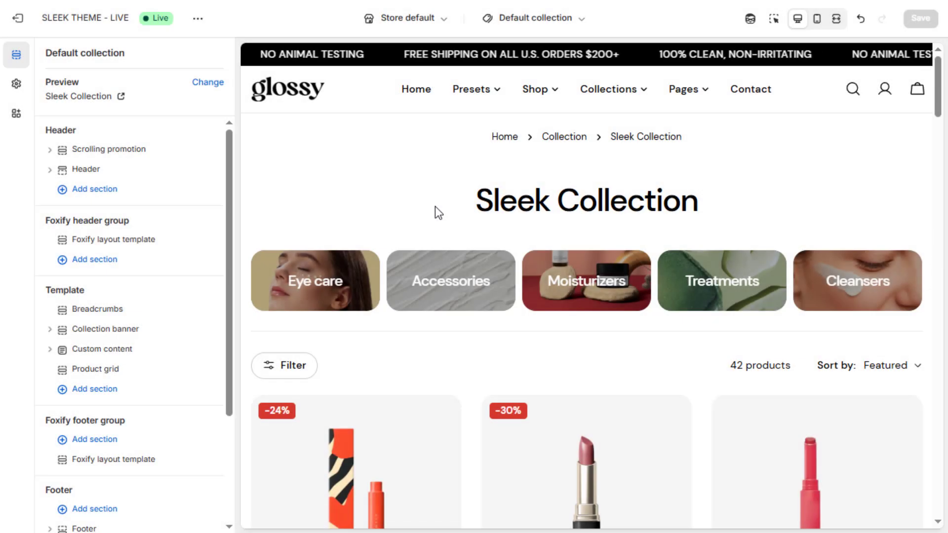
Turn on product card color swatches with Swatch type Color swatch and save
{"action": "left_click", "coordinate": [12, 92]}
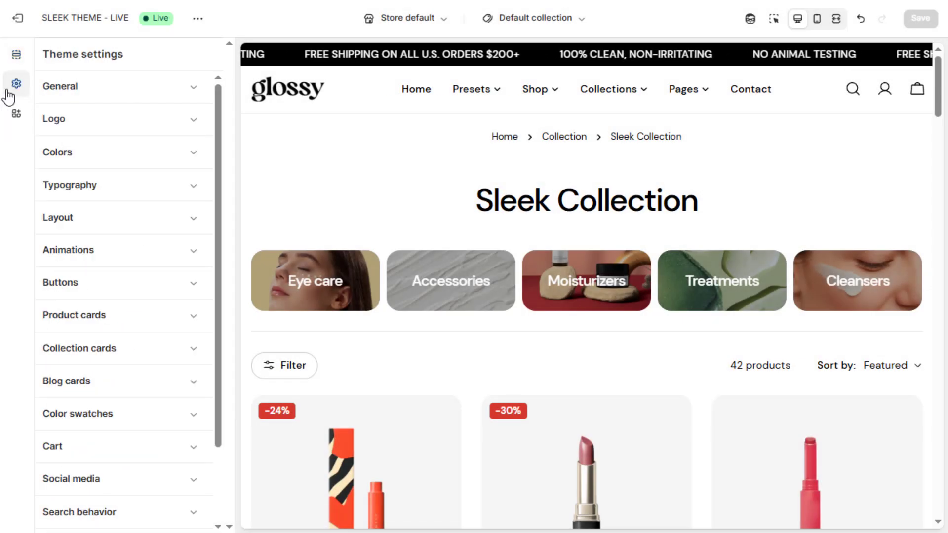
{"action": "left_click", "coordinate": [100, 318]}
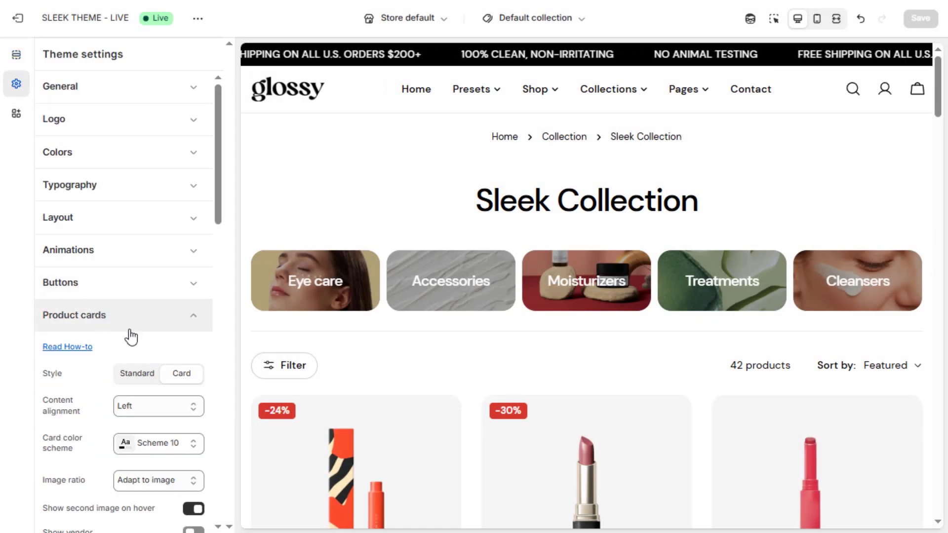
{"action": "scroll", "coordinate": [134, 337], "scroll_direction": "down", "scroll_amount": 8}
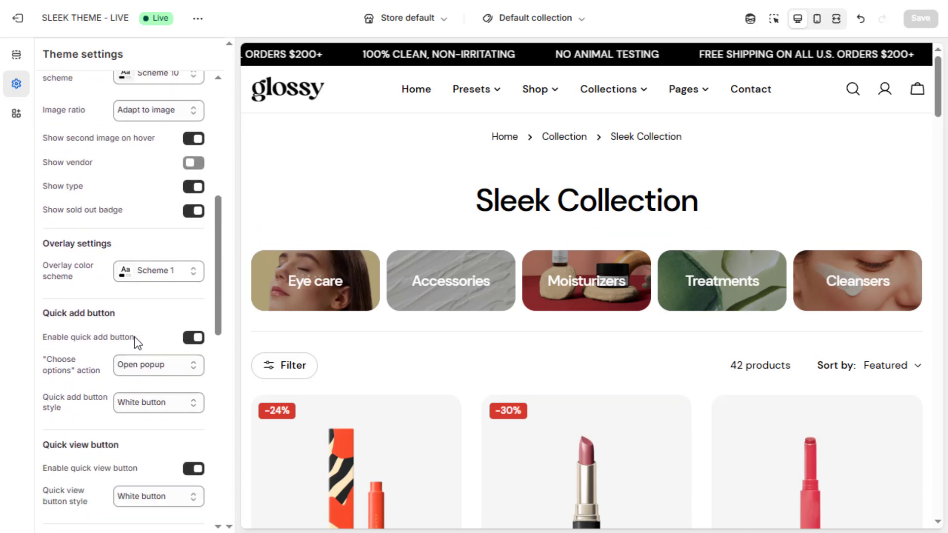
{"action": "scroll", "coordinate": [134, 337], "scroll_direction": "down", "scroll_amount": 5}
{"action": "left_click", "coordinate": [191, 341]}
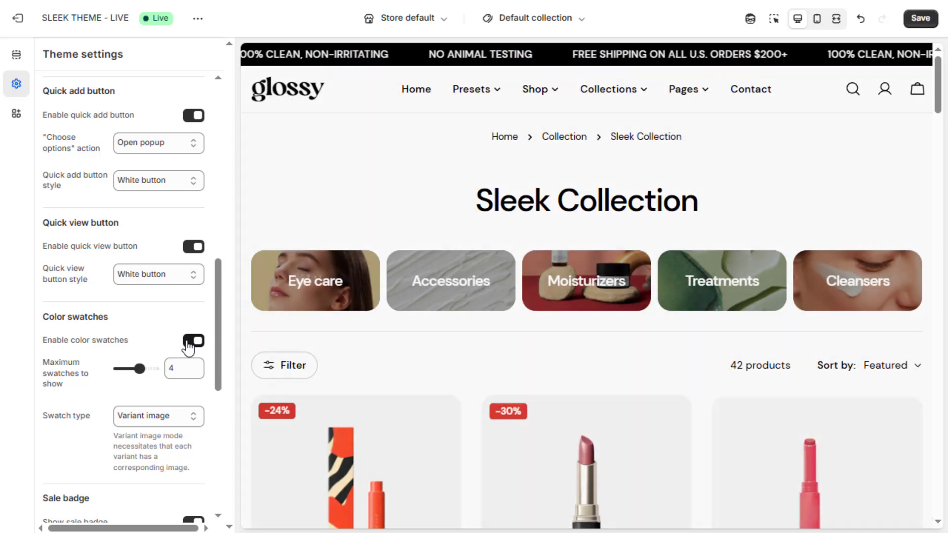
{"action": "scroll", "coordinate": [450, 348], "scroll_direction": "down", "scroll_amount": 5}
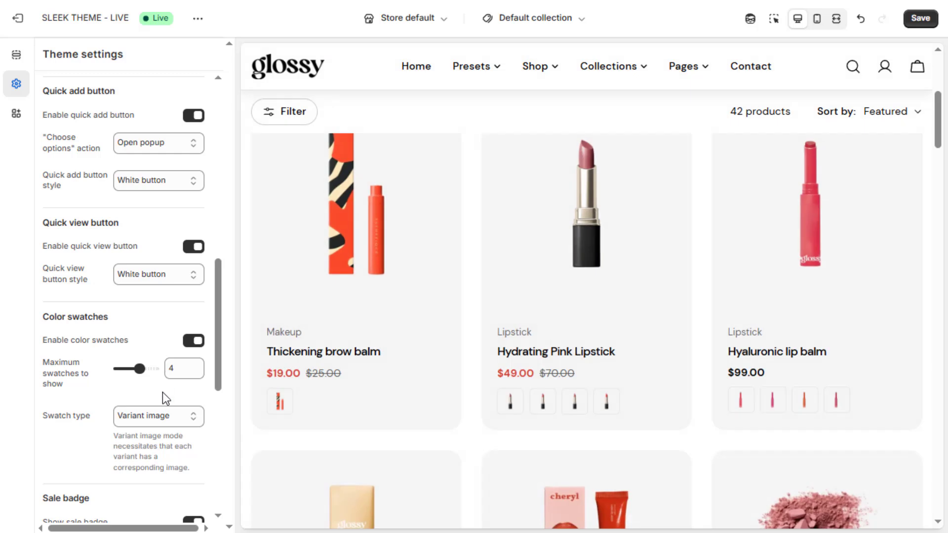
{"action": "left_click", "coordinate": [168, 415]}
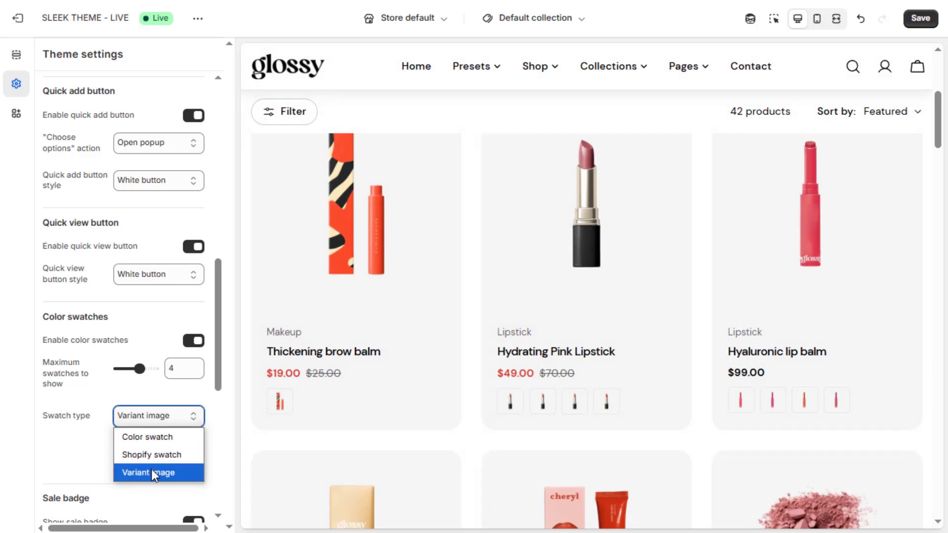
{"action": "left_click", "coordinate": [149, 438]}
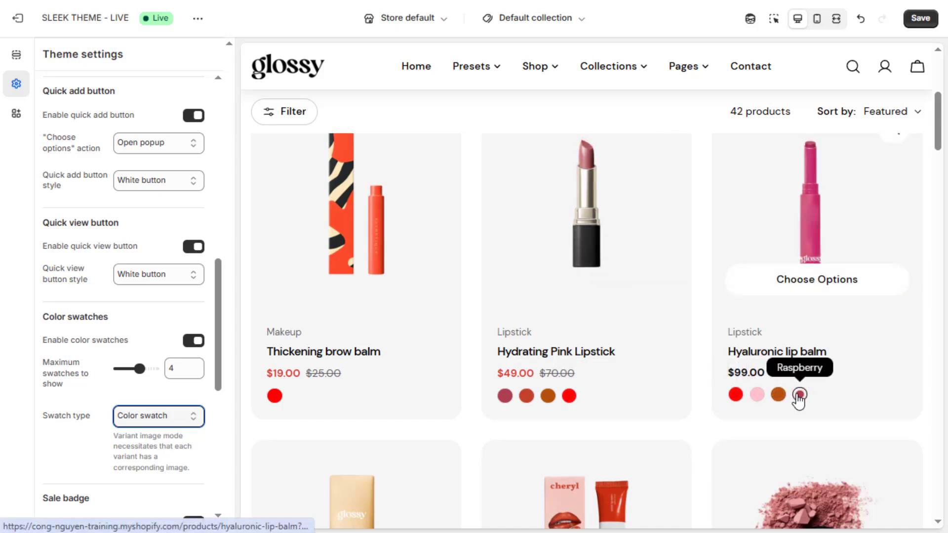
{"action": "left_click", "coordinate": [920, 19]}
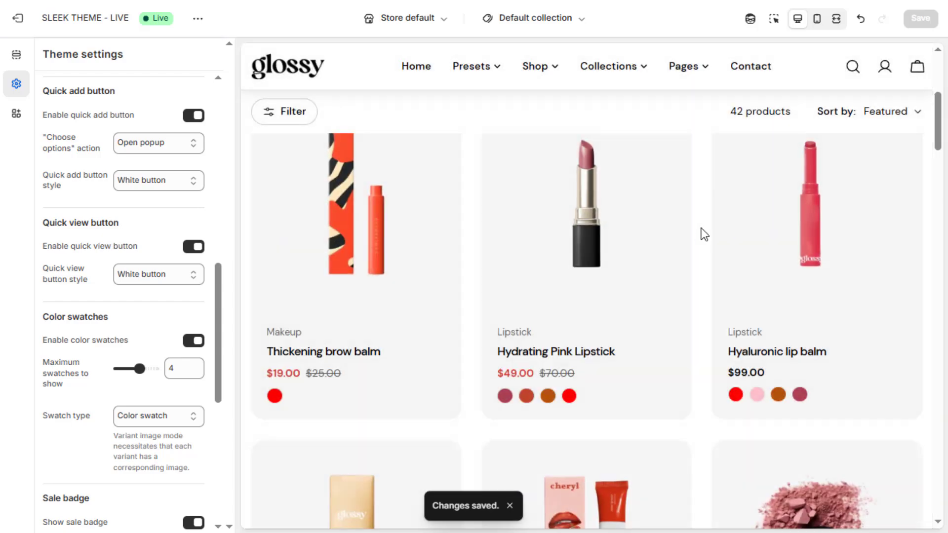
{"action": "scroll", "coordinate": [704, 234], "scroll_direction": "down", "scroll_amount": 6}
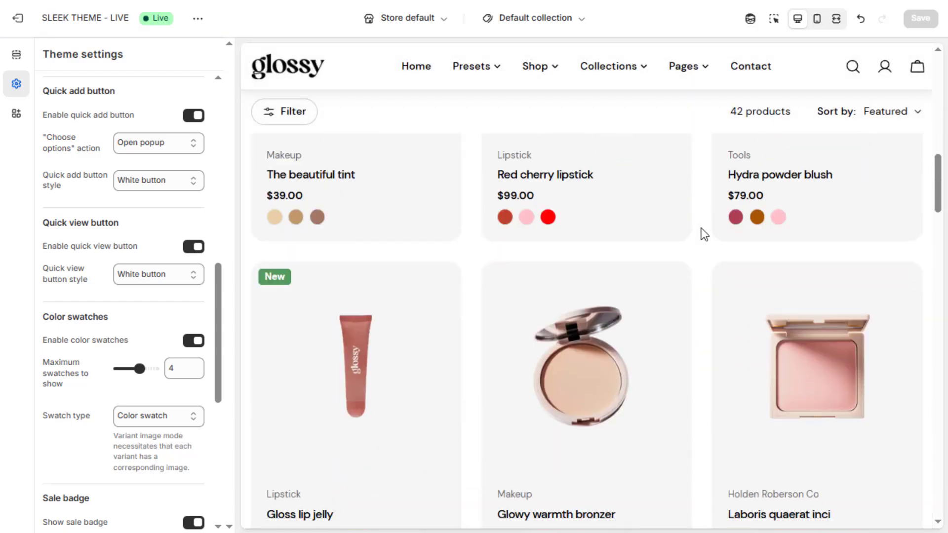
{"action": "scroll", "coordinate": [704, 234], "scroll_direction": "up", "scroll_amount": 10}
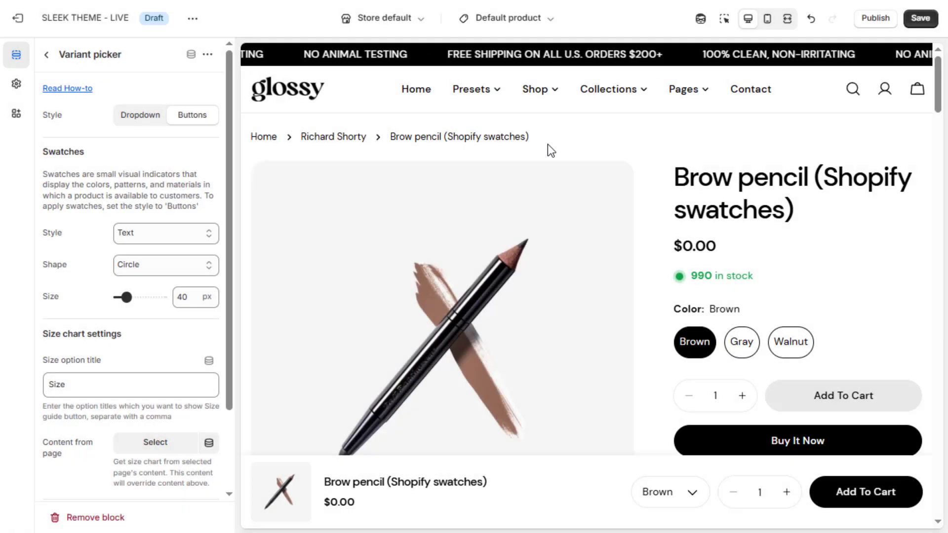
Switch the Brow pencil variant picker's swatch style to Shopify swatches
{"action": "left_click", "coordinate": [152, 241]}
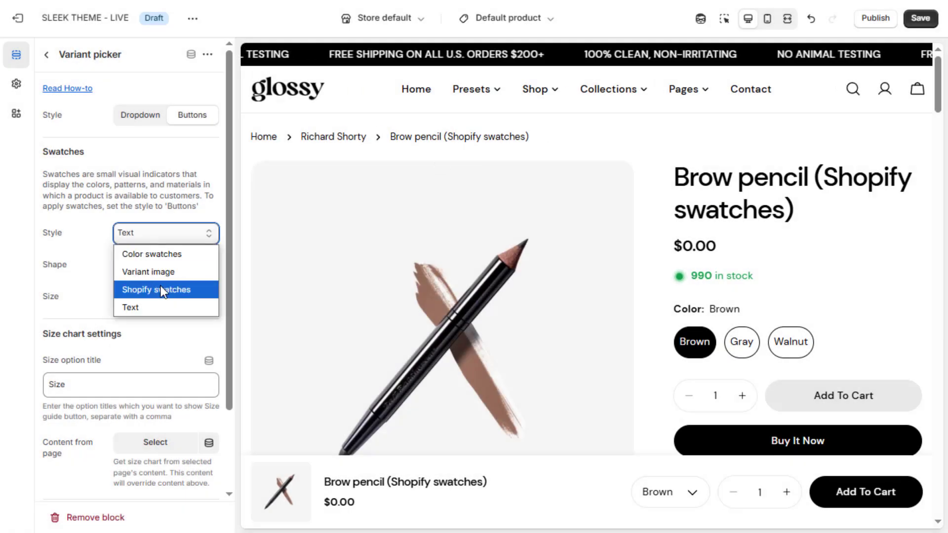
{"action": "left_click", "coordinate": [172, 289]}
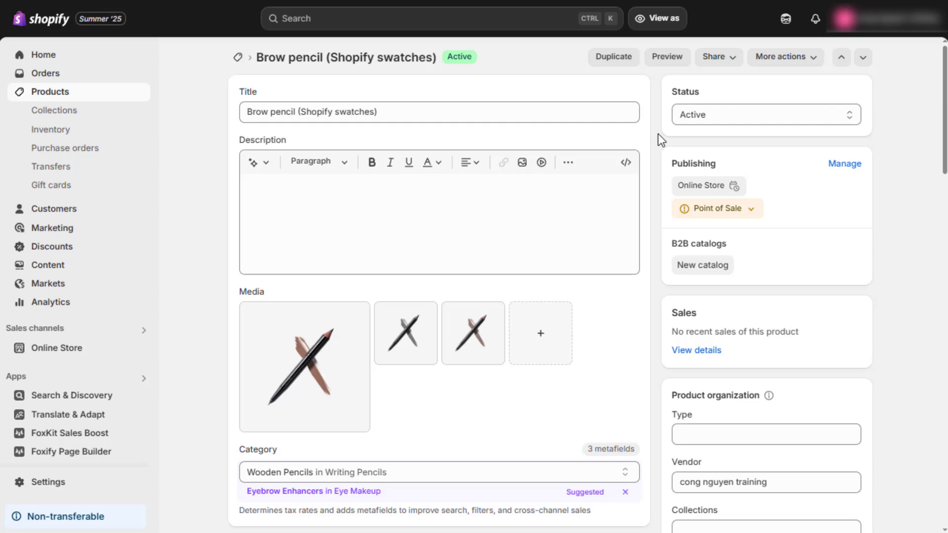
{"action": "scroll", "coordinate": [658, 134], "scroll_direction": "down", "scroll_amount": 3}
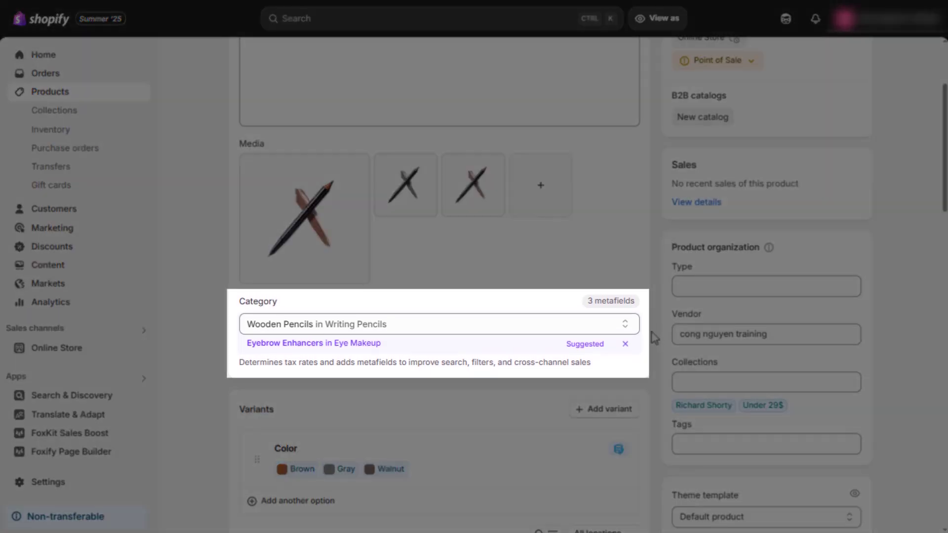
{"action": "scroll", "coordinate": [651, 330], "scroll_direction": "down", "scroll_amount": 5}
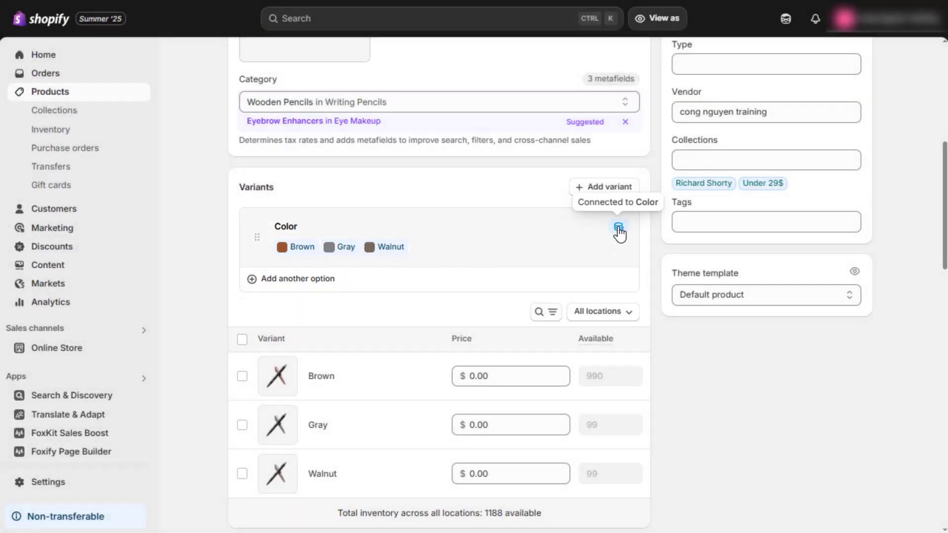
{"action": "scroll", "coordinate": [655, 227], "scroll_direction": "down", "scroll_amount": 6}
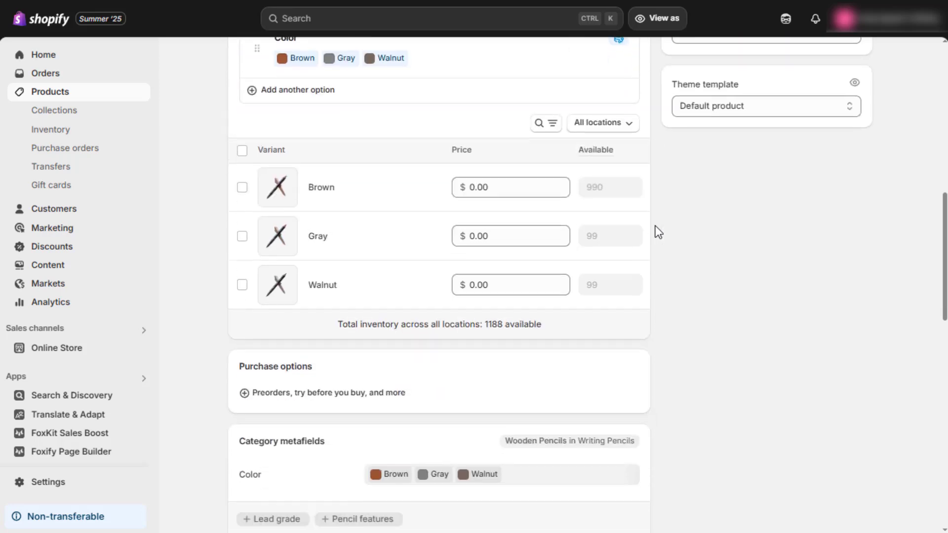